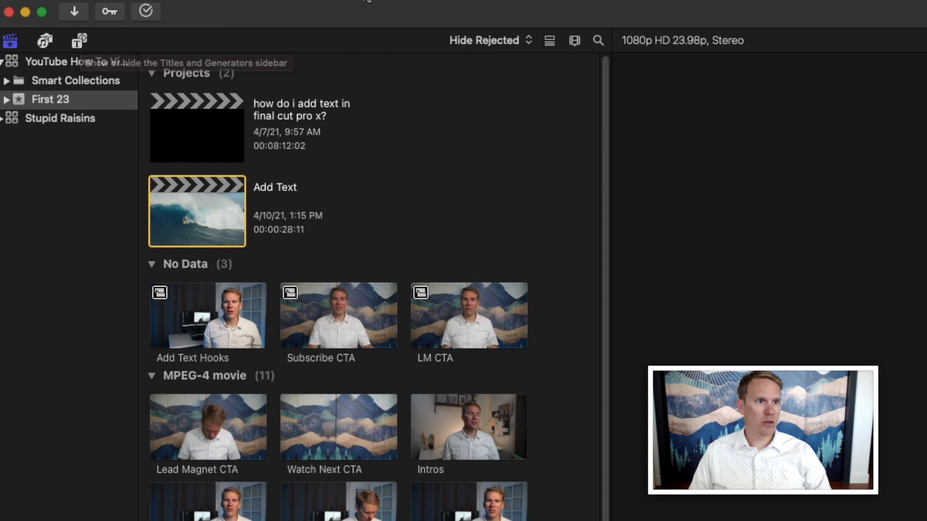
# Show the Titles and Generators browser.
pyautogui.click(405, 1)
pyautogui.moveTo(476, 135)
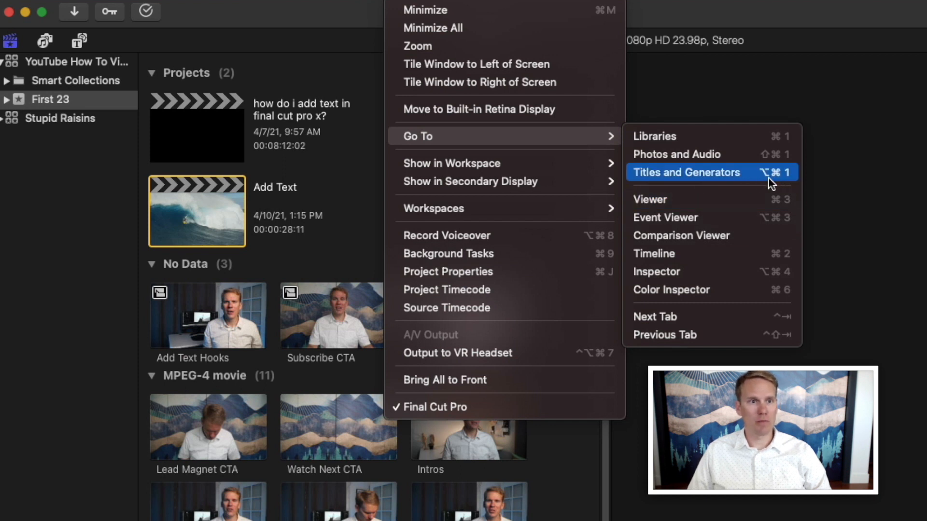
pyautogui.press('Escape')
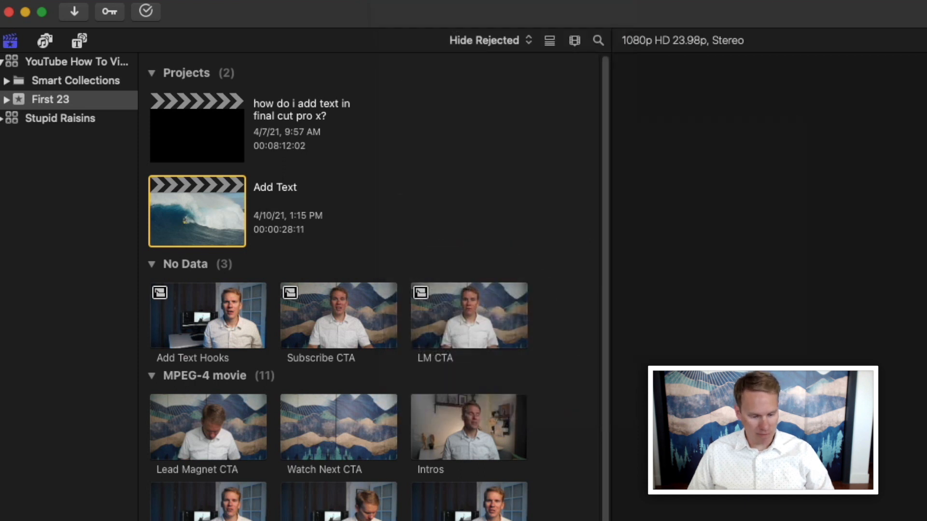
pyautogui.press('alt+super+1')
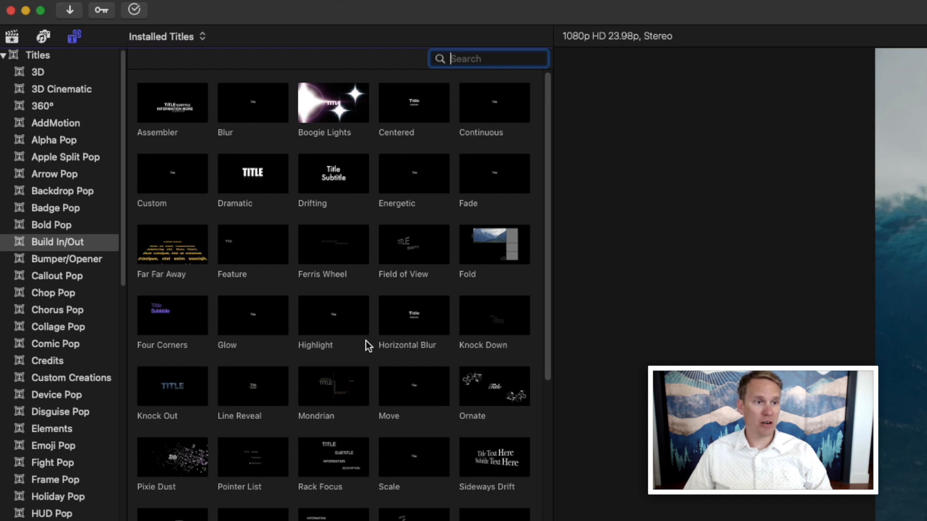
# Search the installed titles for "drift".
pyautogui.scroll(-10, 368, 342)
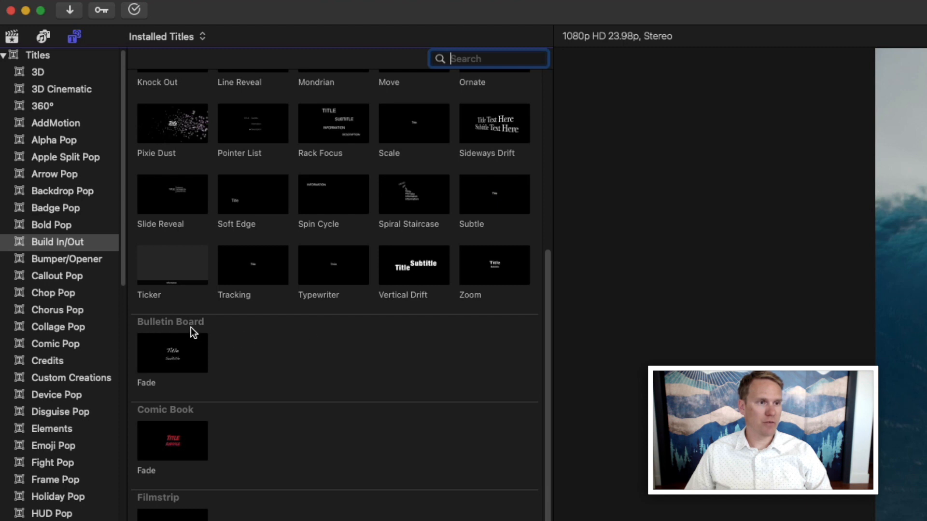
pyautogui.scroll(-5, 254, 411)
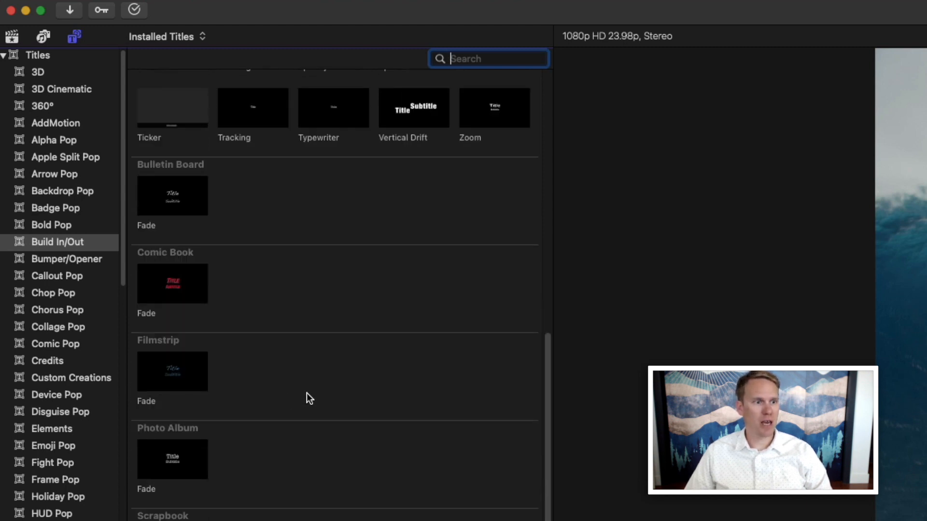
pyautogui.scroll(5, 306, 393)
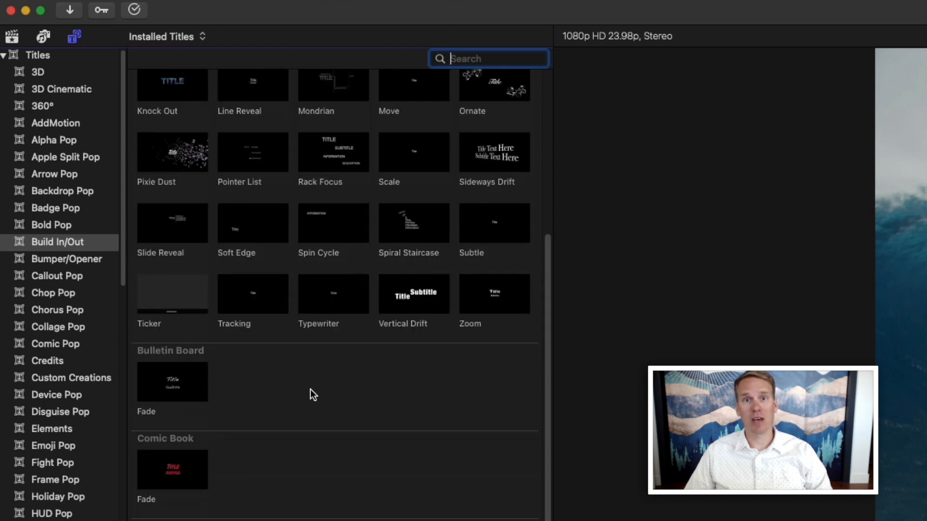
pyautogui.scroll(8, 311, 393)
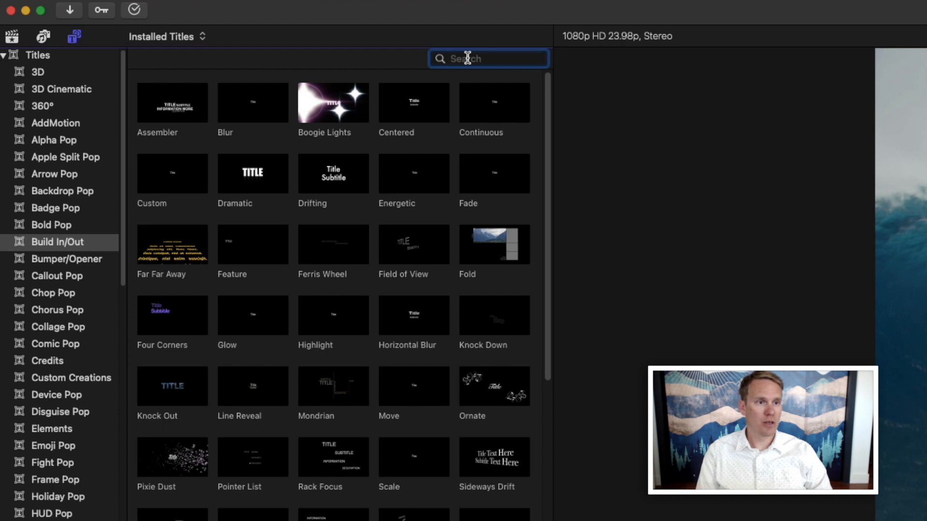
pyautogui.write('Drift')
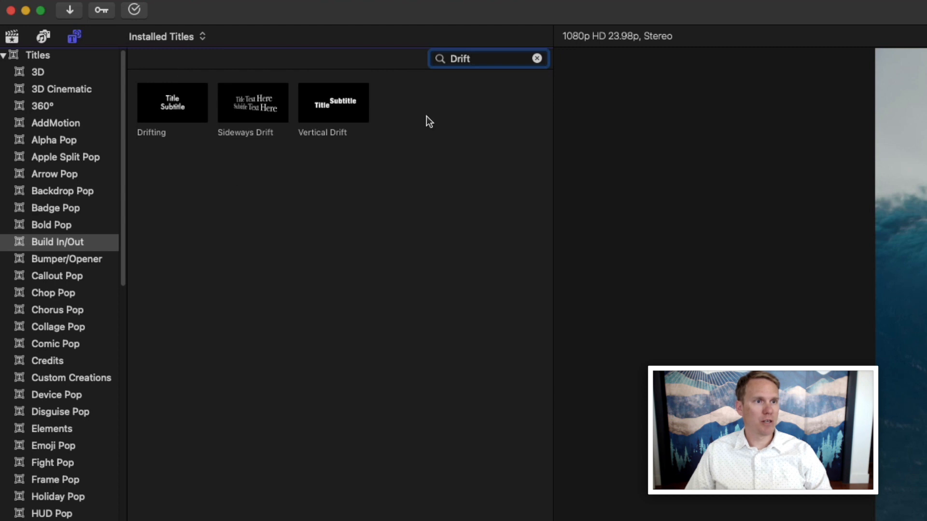
pyautogui.click(536, 58)
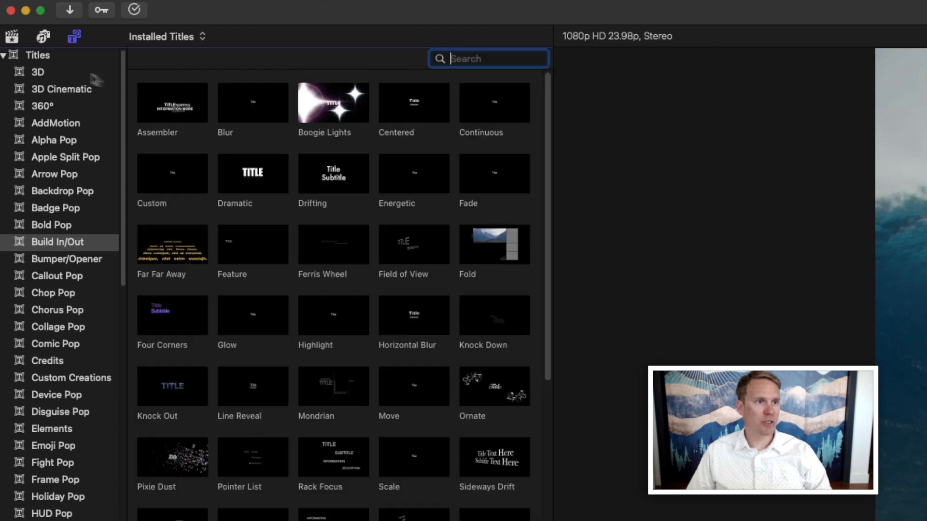
pyautogui.click(72, 56)
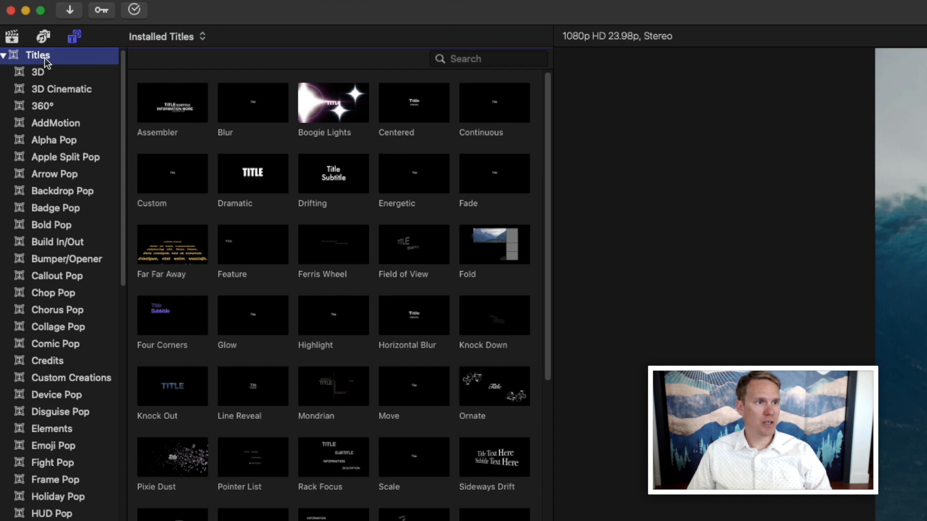
pyautogui.click(452, 59)
pyautogui.write('drift')
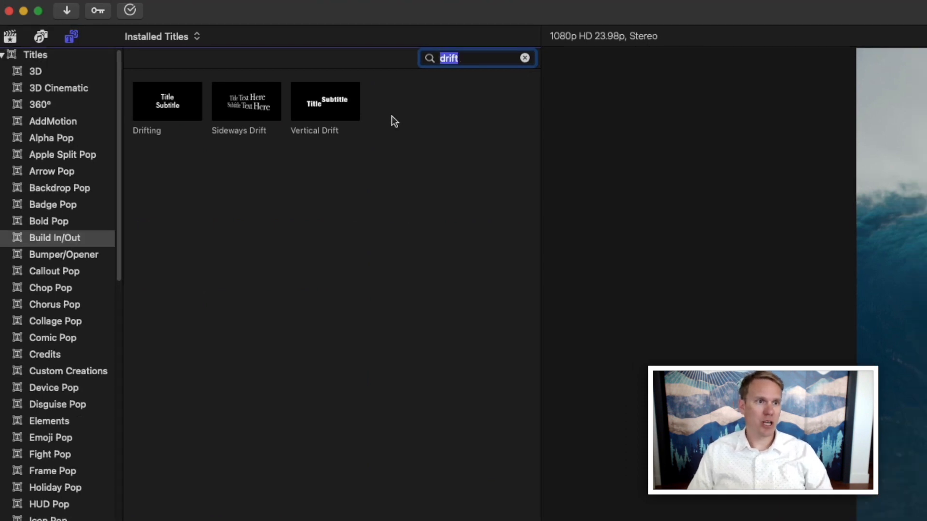
# Place the Vertical Drift title above the surf clip and connect another copy of it at 9:03.
pyautogui.moveTo(314, 99); pyautogui.dragTo(651, 350)
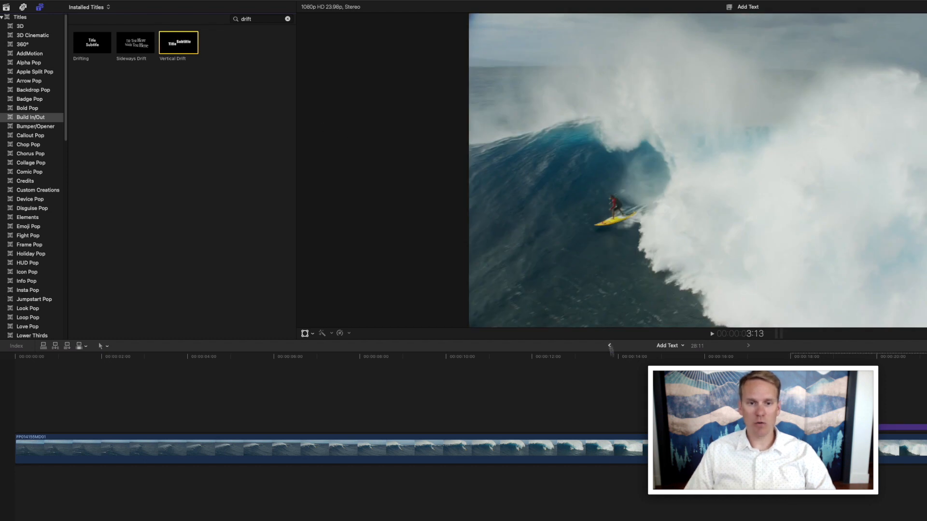
pyautogui.click(408, 366)
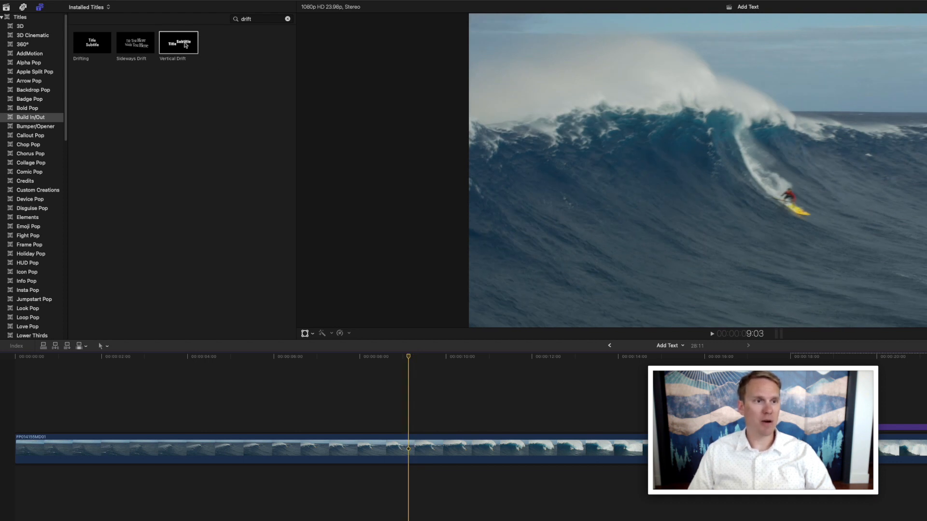
pyautogui.press('q')
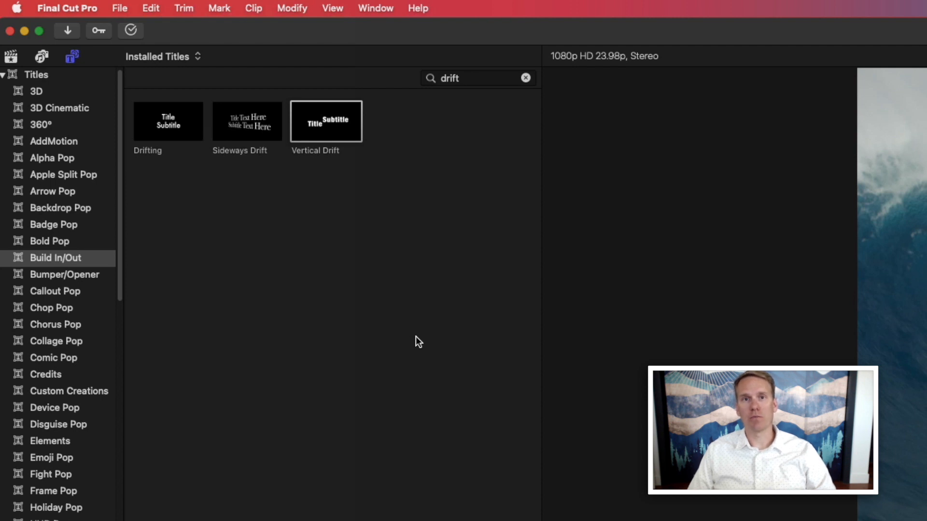
# Connect Vertical Drift titles to the primary storyline, including one at 2:18, and undo both additions.
pyautogui.click(151, 8)
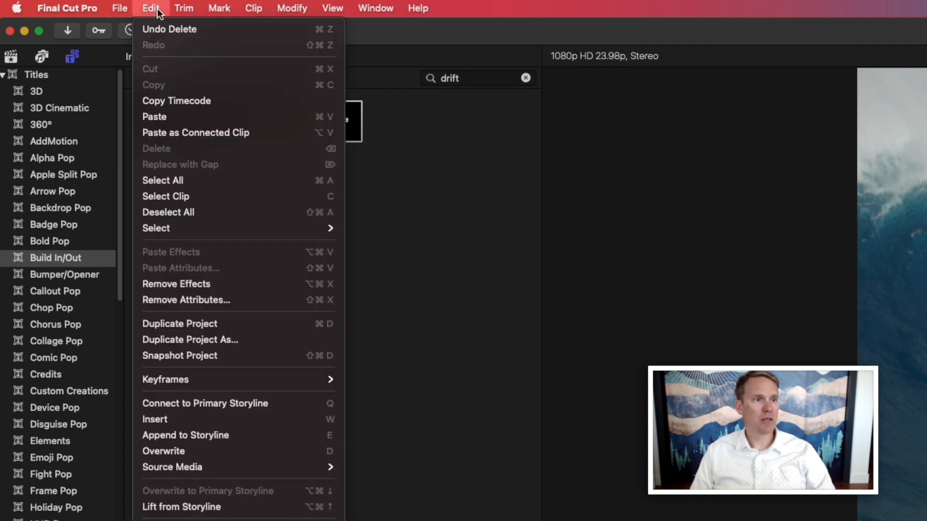
pyautogui.click(209, 403)
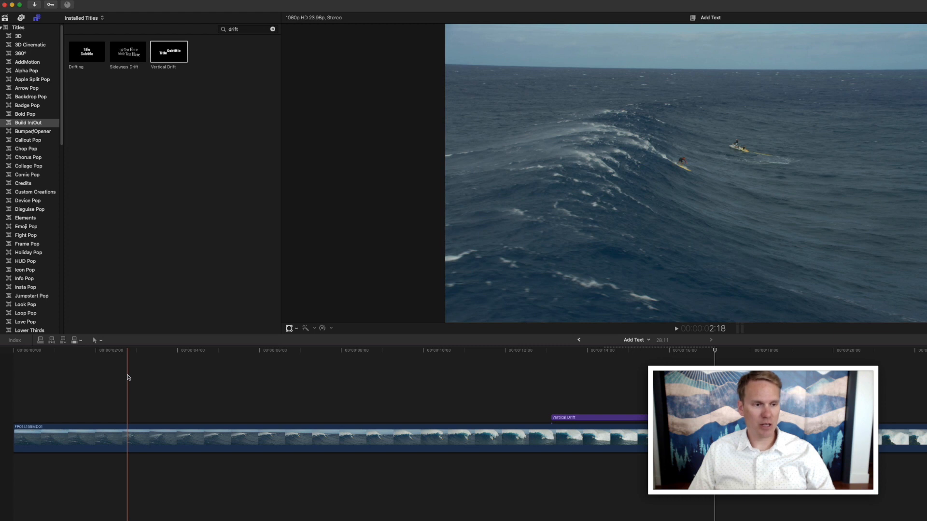
pyautogui.press('q')
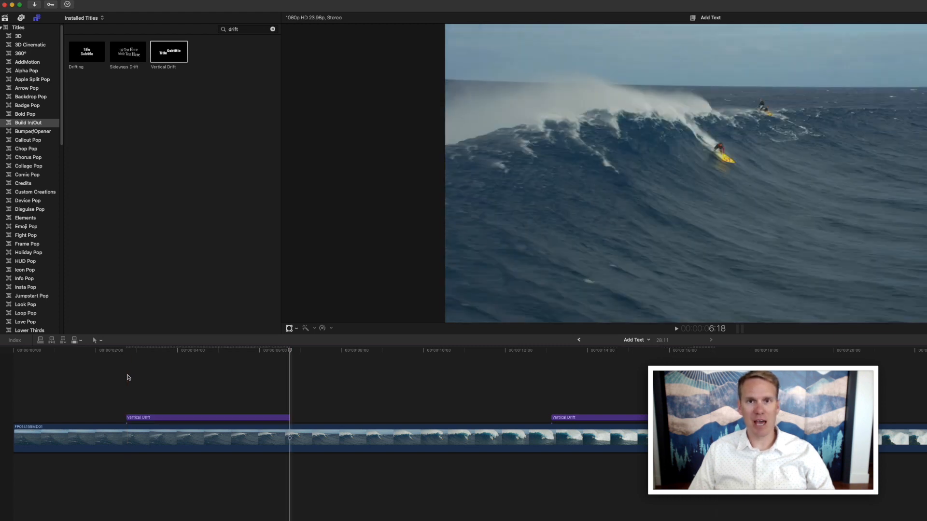
pyautogui.press('super+z')
pyautogui.press('super+z')
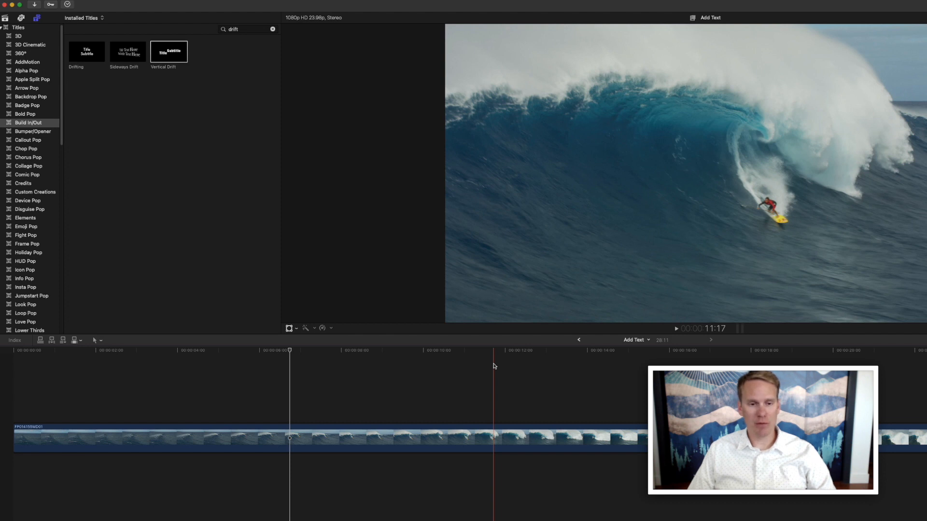
# Try inserting the Vertical Drift title into the surf clip at 11:17 and overwriting the clip with it at 13:07.
pyautogui.press('w')
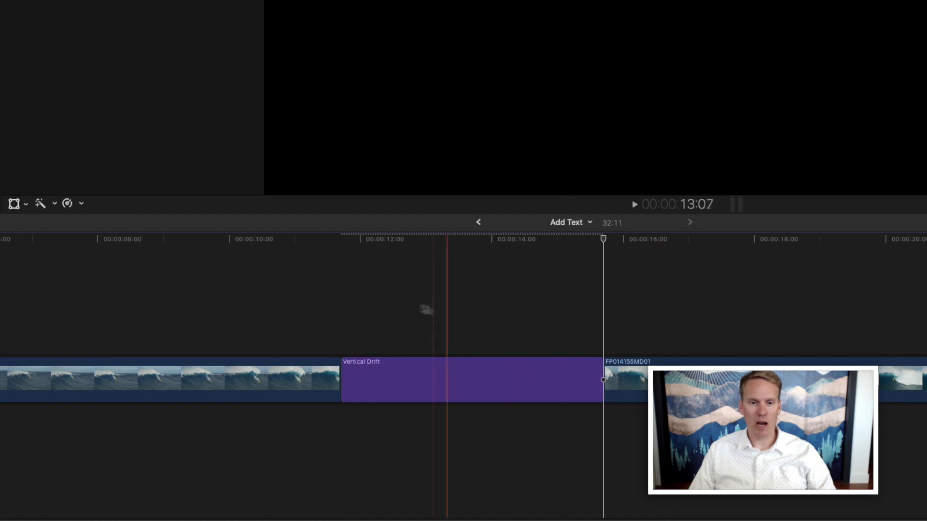
pyautogui.press('super+z')
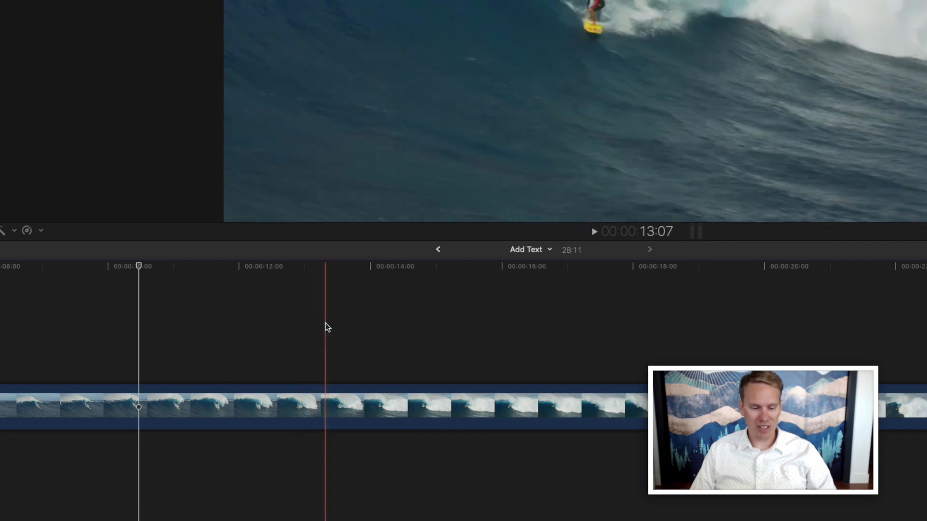
pyautogui.press('w')
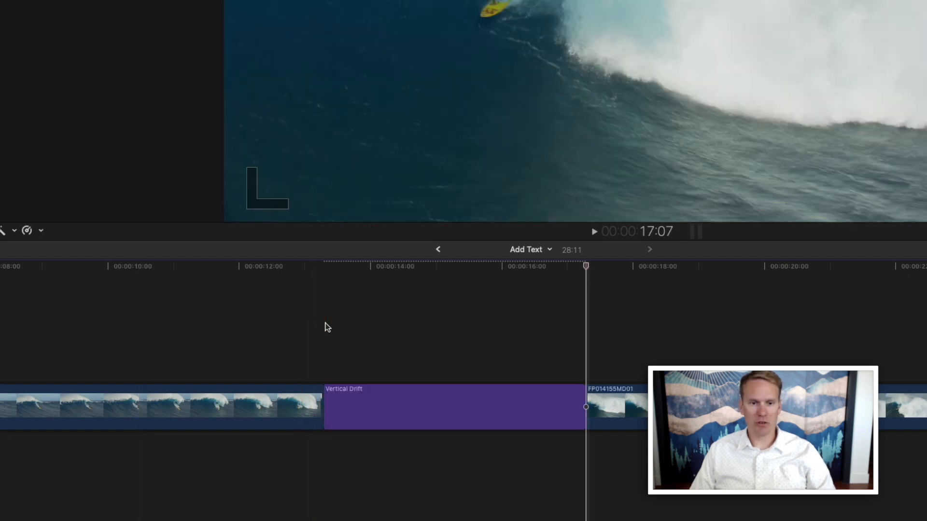
pyautogui.press('space')
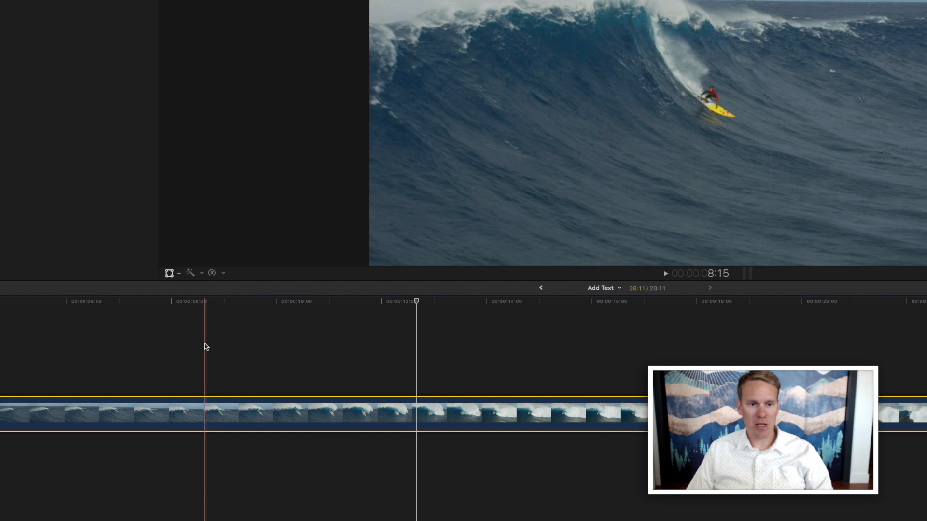
# Connect the default Basic Title above the surf clip at 8:15.
pyautogui.hotkey('ctrl', 't')
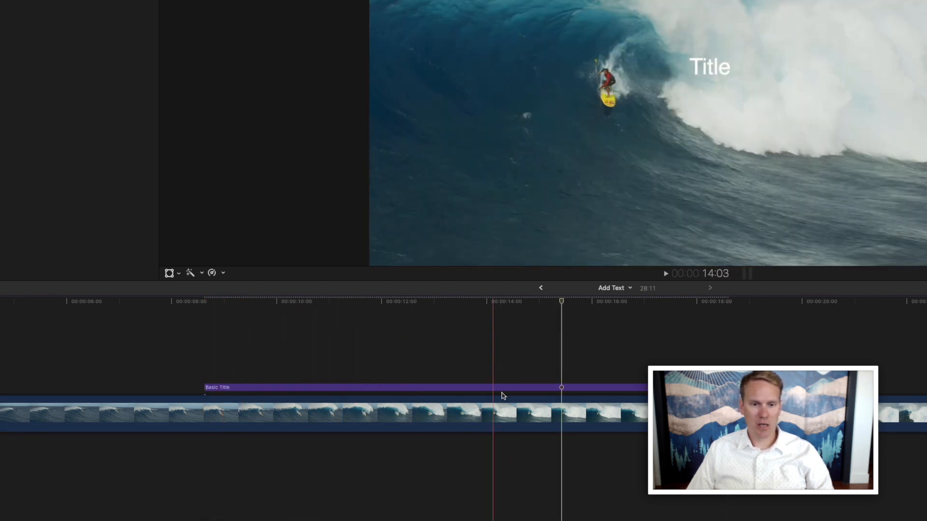
pyautogui.hotkey('ctrl', 'shift', 'f')
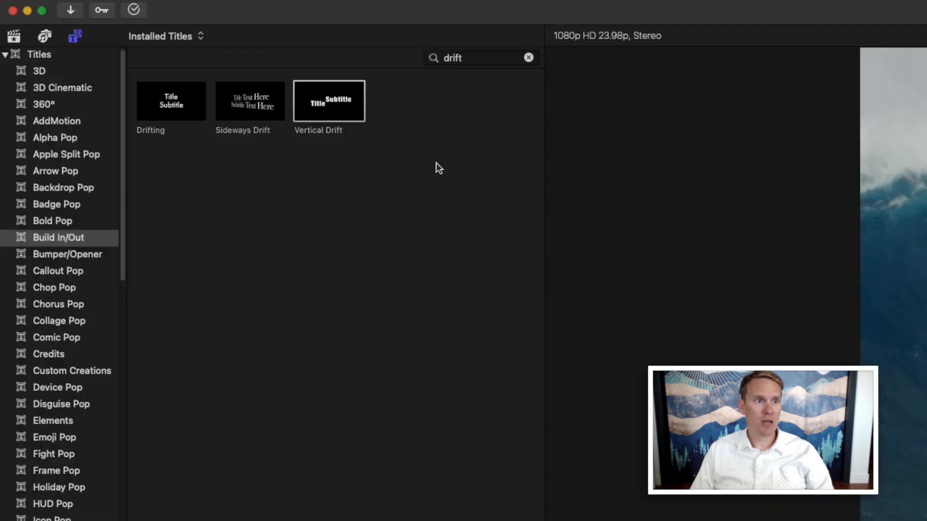
# Make Vertical Drift the default title.
pyautogui.rightClick(311, 100)
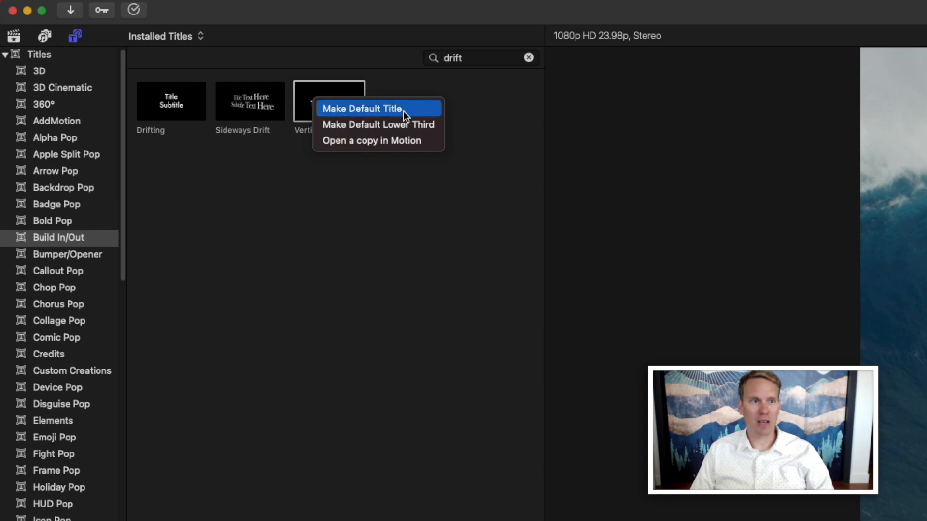
pyautogui.click(404, 111)
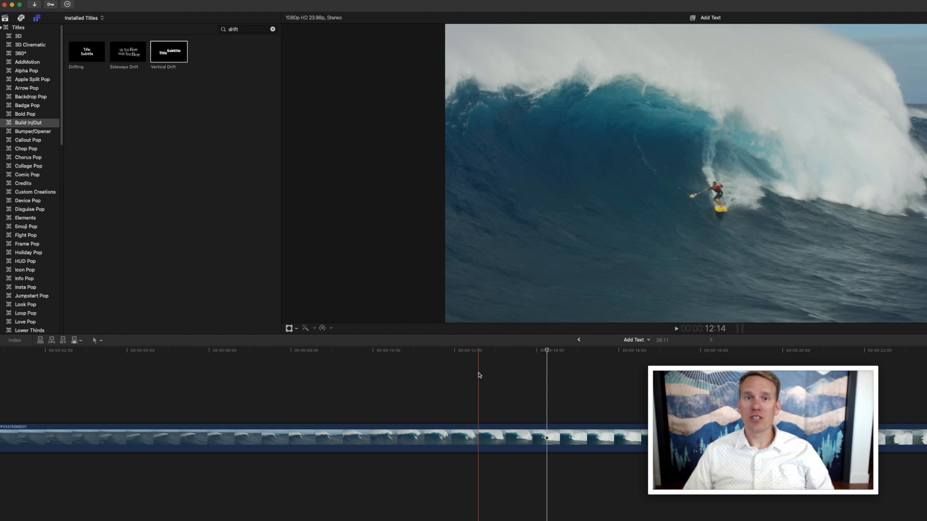
# Connect the default Basic Lower Third above the surf clip at 12:14.
pyautogui.hotkey('ctrl', 'shift', 't')
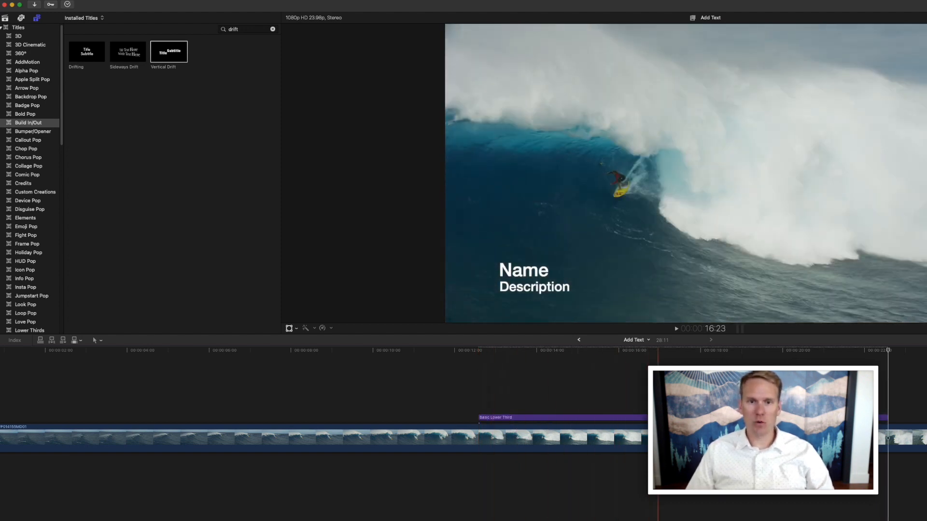
pyautogui.click(695, 395)
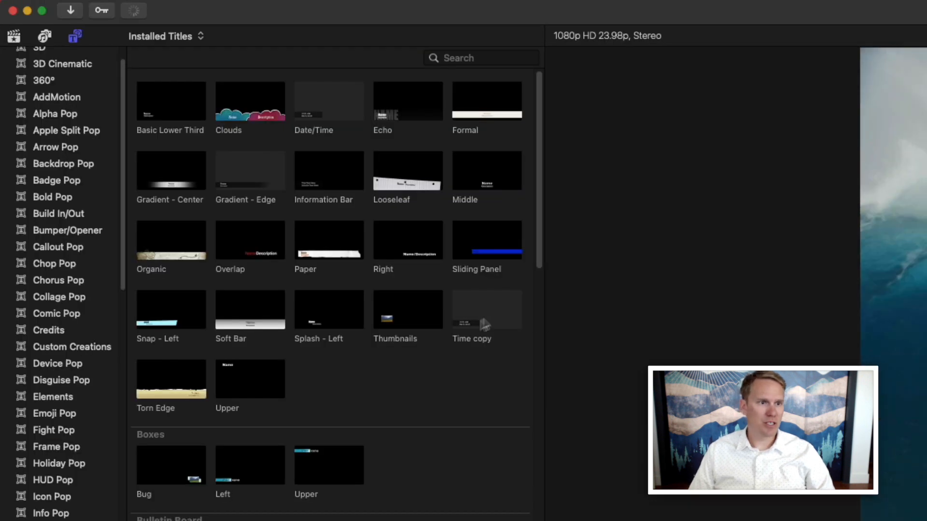
# Browse the installed lower thirds and bring up the available options for the Looseleaf title.
pyautogui.scroll(-2, 396, 377)
pyautogui.scroll(2, 403, 368)
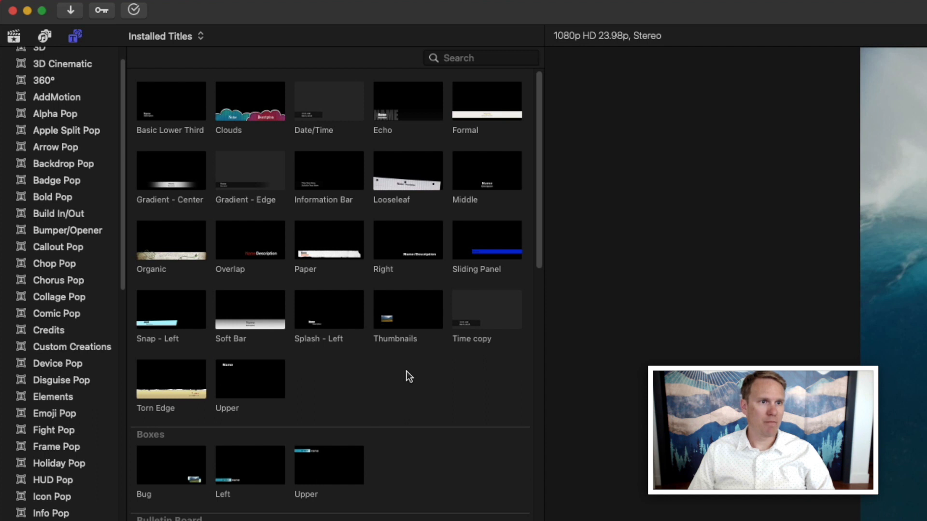
pyautogui.rightClick(400, 168)
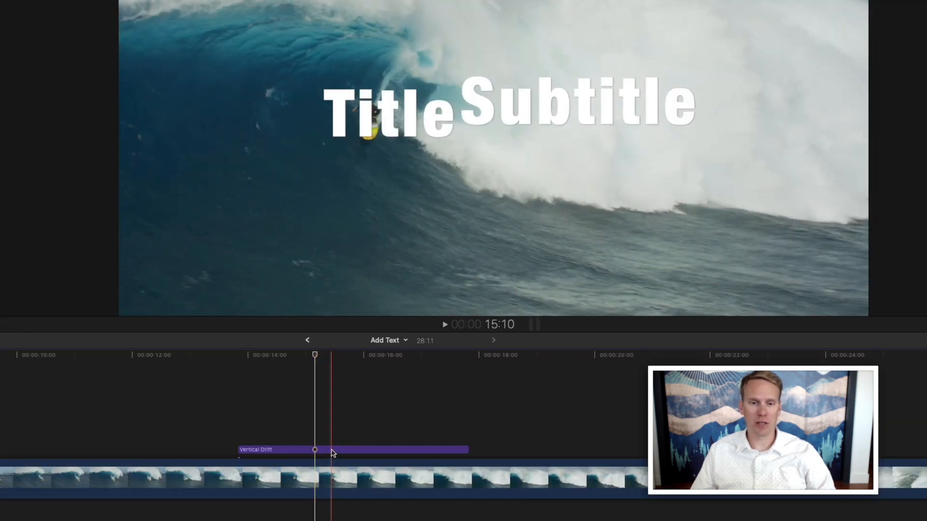
# Replace the Title placeholder of the Vertical Drift title with the surfer's first name and cycle through its text layers.
pyautogui.doubleClick(332, 452)
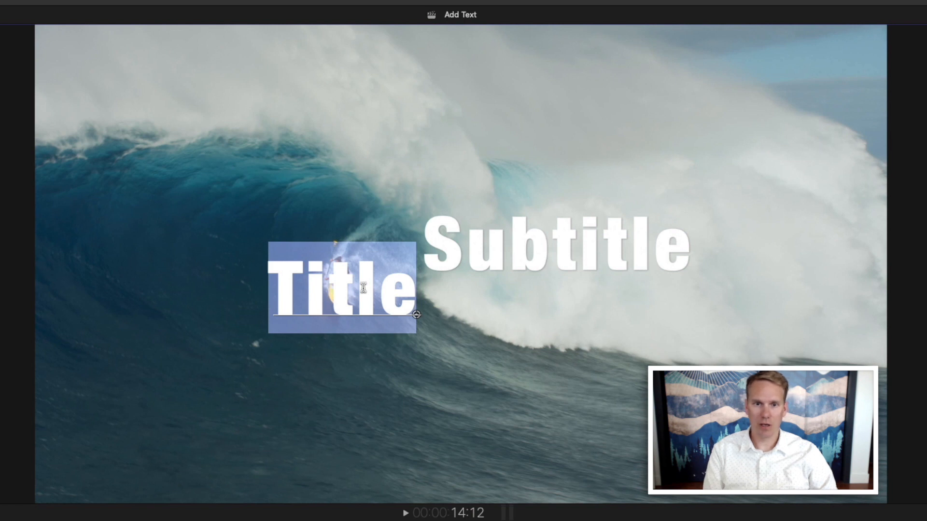
pyautogui.write('Dylan')
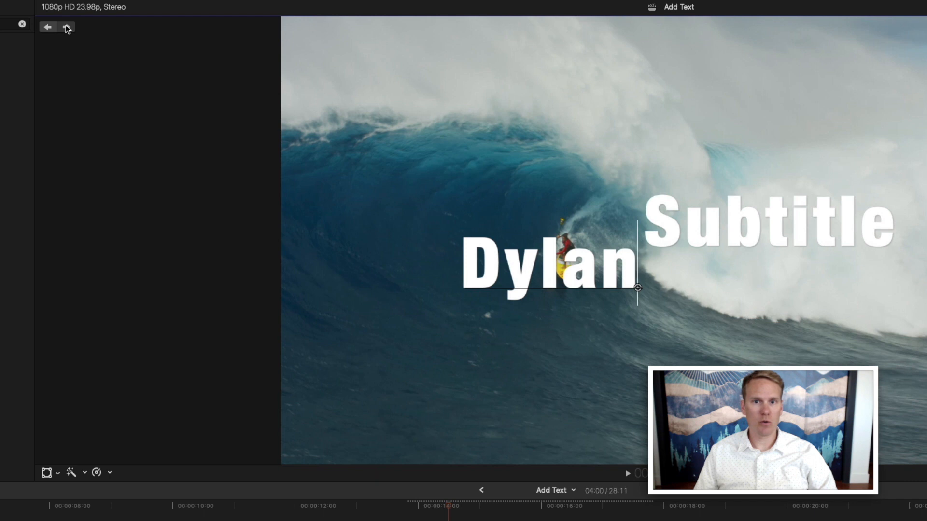
pyautogui.click(66, 27)
pyautogui.click(47, 27)
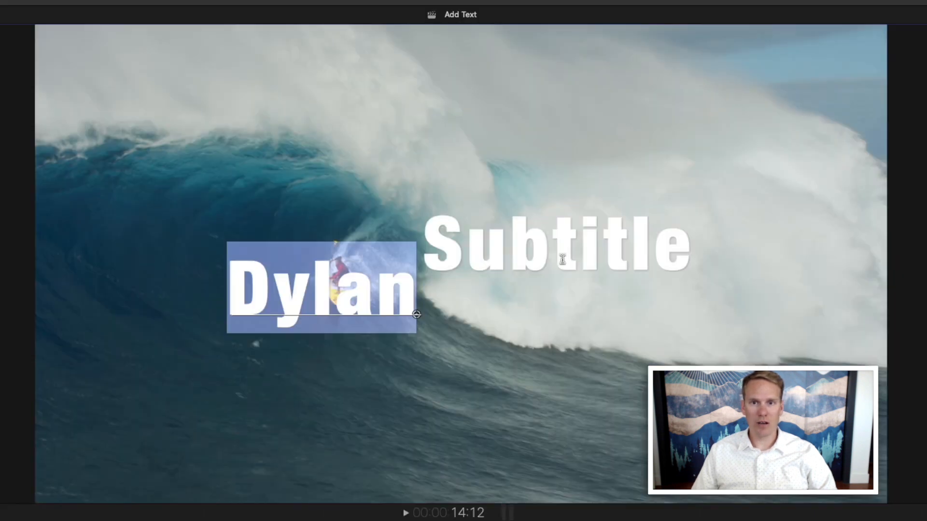
# Replace the Subtitle placeholder of the Vertical Drift title with "Surfer".
pyautogui.doubleClick(773, 231)
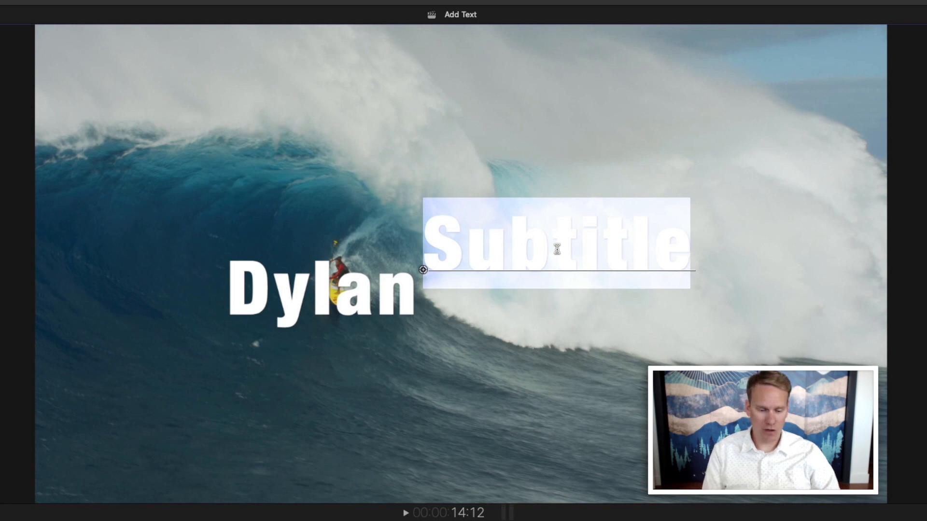
pyautogui.write('Surfer')
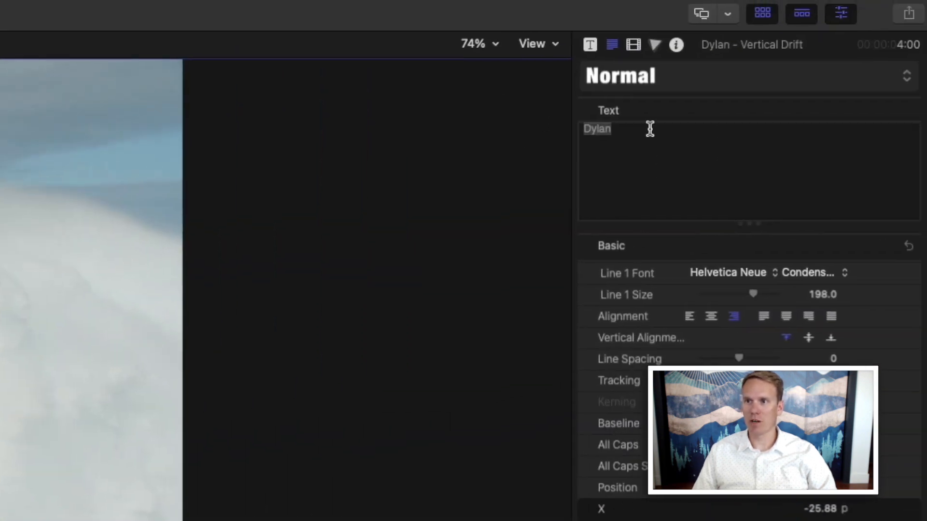
# Replace the surfer's name in the Vertical Drift title's first line with "Great" and change that word to "Best".
pyautogui.doubleClick(650, 128)
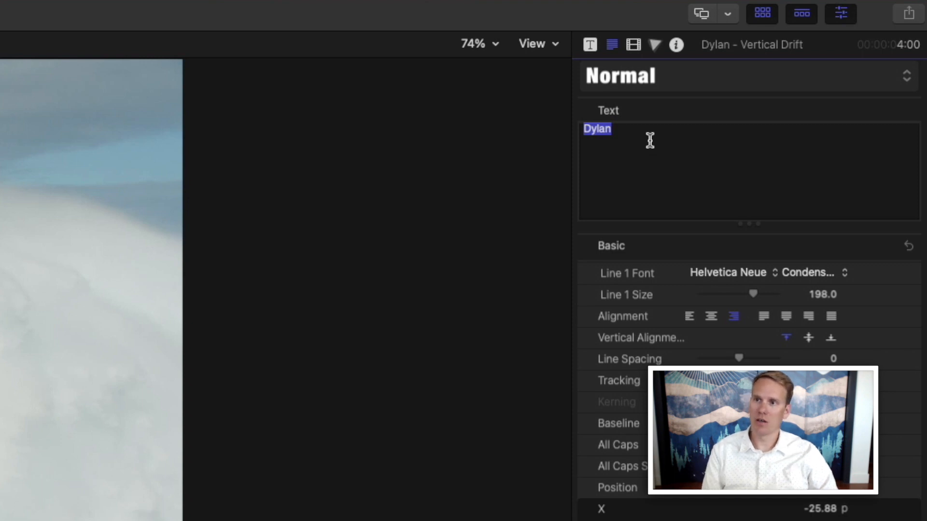
pyautogui.write('Great')
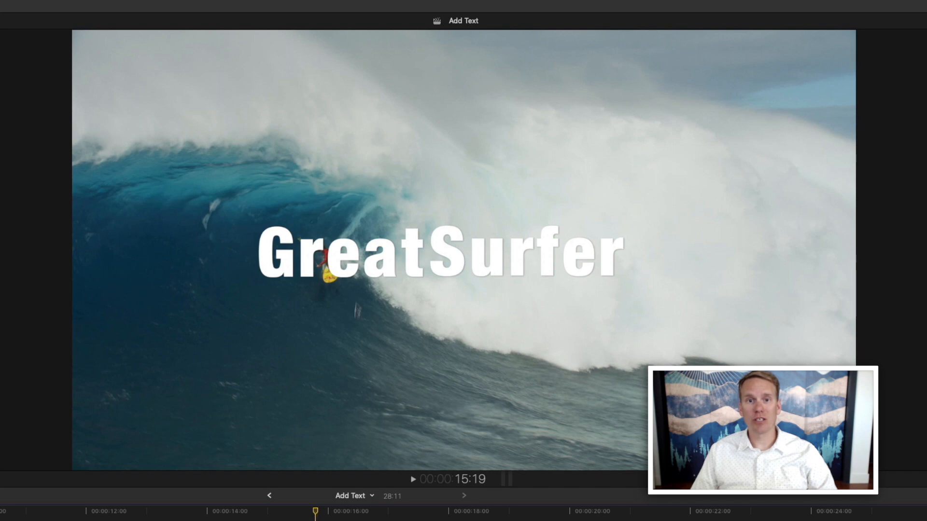
pyautogui.doubleClick(360, 268)
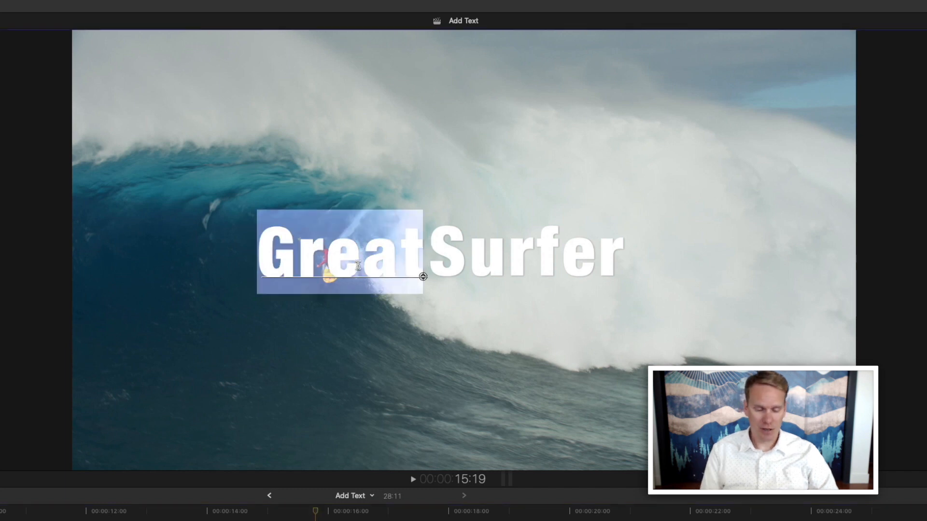
pyautogui.write('Best')
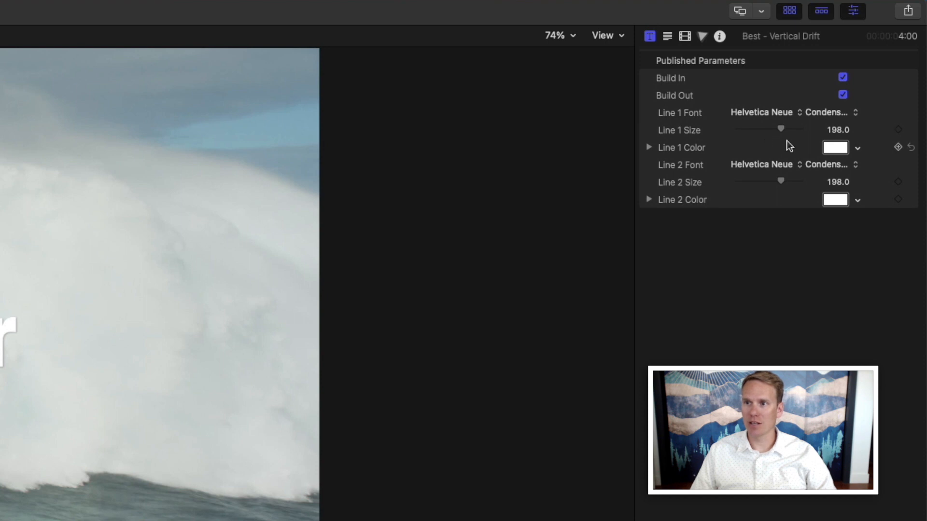
# Set the font of the word "Best" to High Tide and its size to 281.
pyautogui.click(667, 36)
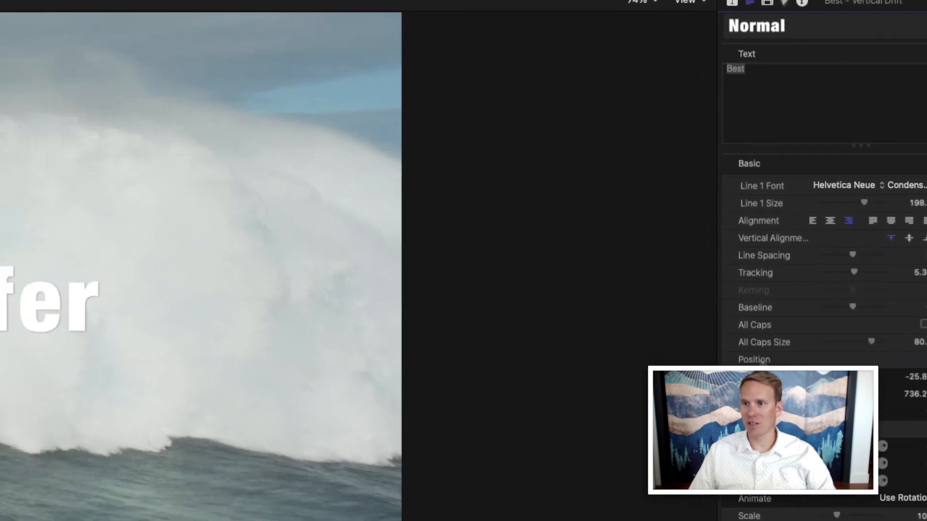
pyautogui.click(910, 134)
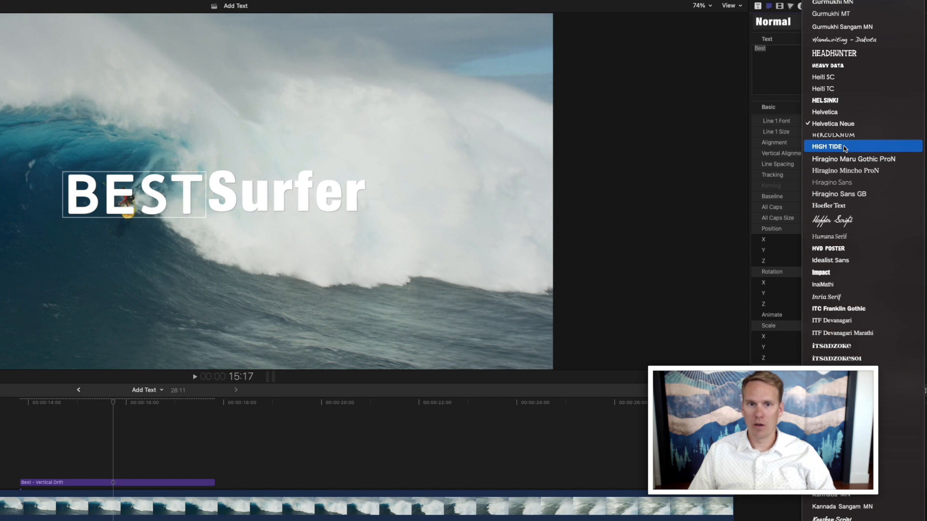
pyautogui.click(844, 145)
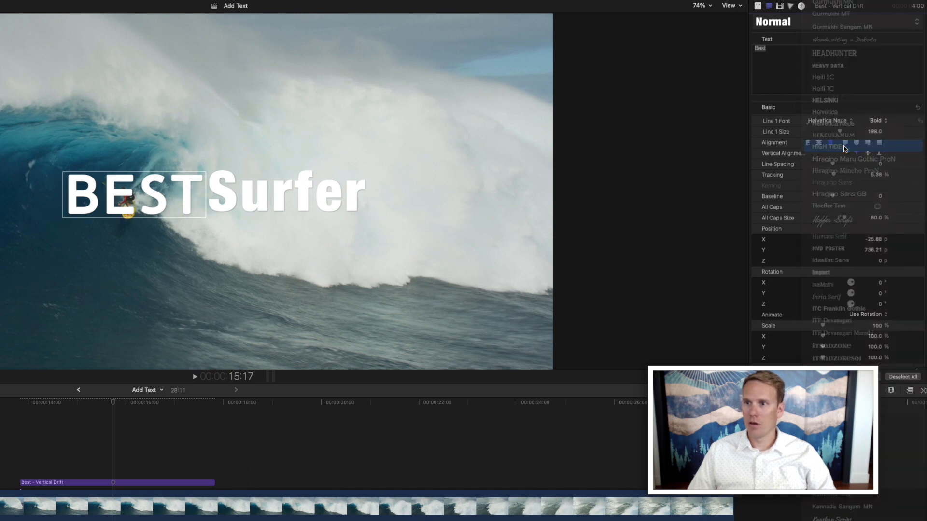
pyautogui.moveTo(872, 132); pyautogui.dragTo(872, 134)
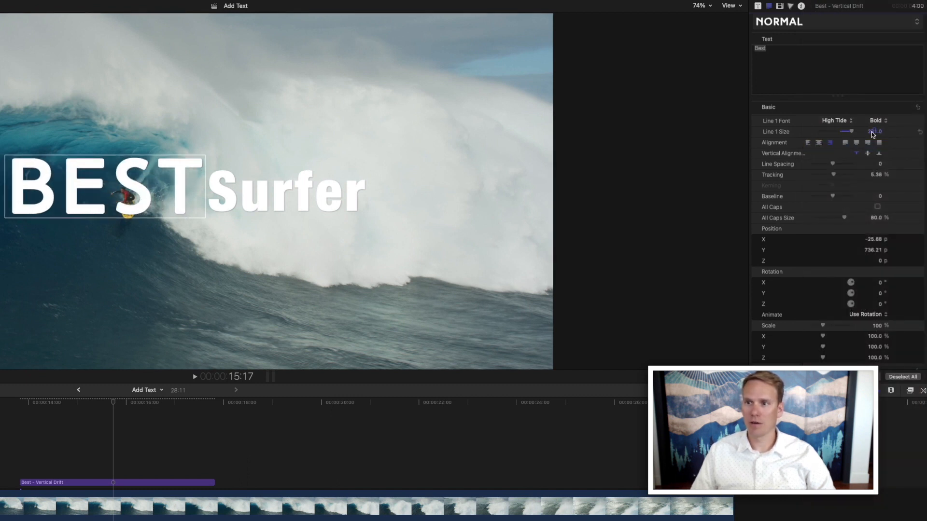
# Change the face colour of the word "Best" to turquoise.
pyautogui.scroll(-3, 849, 200)
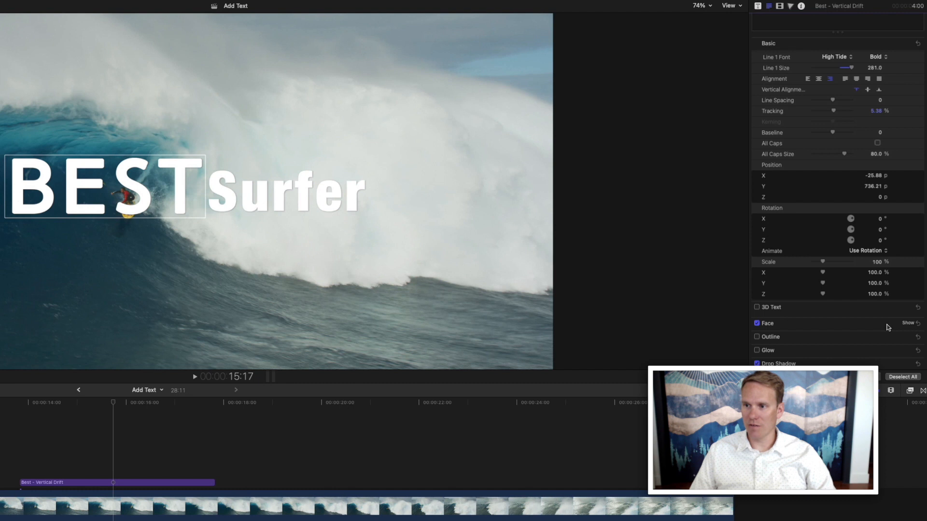
pyautogui.click(908, 323)
pyautogui.scroll(-2, 875, 305)
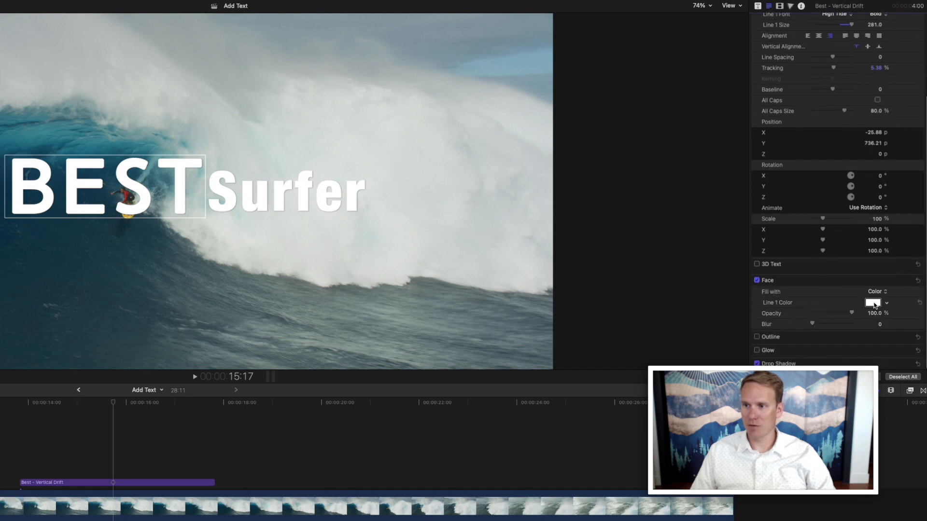
pyautogui.click(872, 303)
pyautogui.moveTo(869, 302)
pyautogui.mouseDown()
pyautogui.moveTo(860, 305)
pyautogui.moveTo(862, 295)
pyautogui.mouseUp()
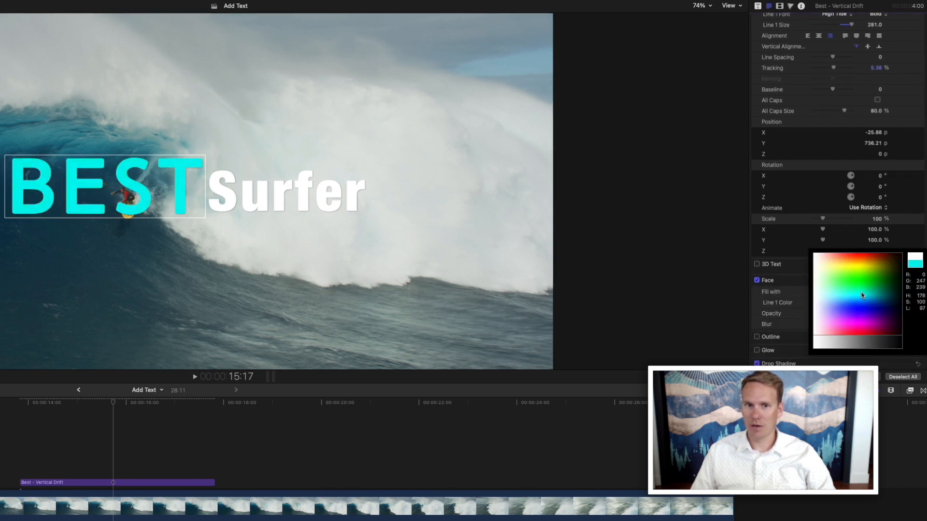
pyautogui.click(861, 293)
# Lower the face opacity of "Best" to 40.84%, and try a blur of 3.53 before undoing it.
pyautogui.moveTo(854, 314); pyautogui.dragTo(830, 317)
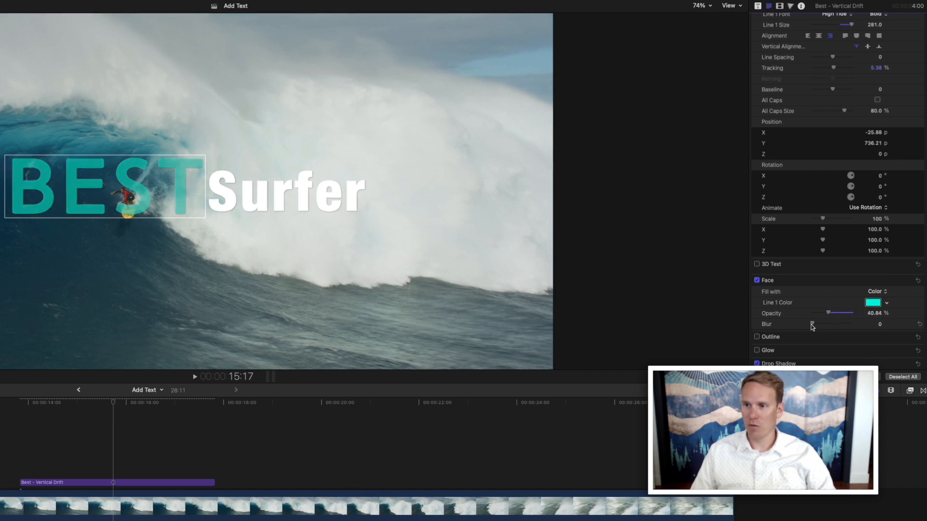
pyautogui.moveTo(812, 324); pyautogui.dragTo(826, 325)
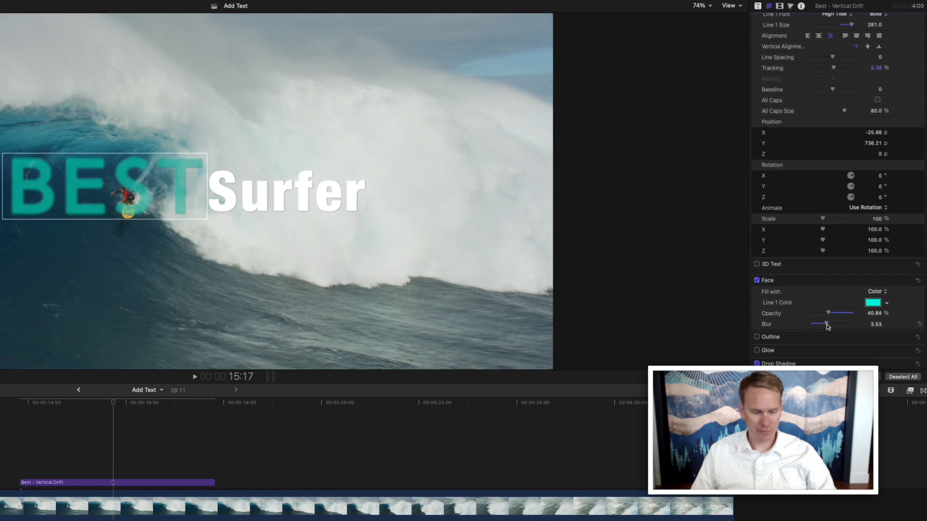
pyautogui.press('super+z')
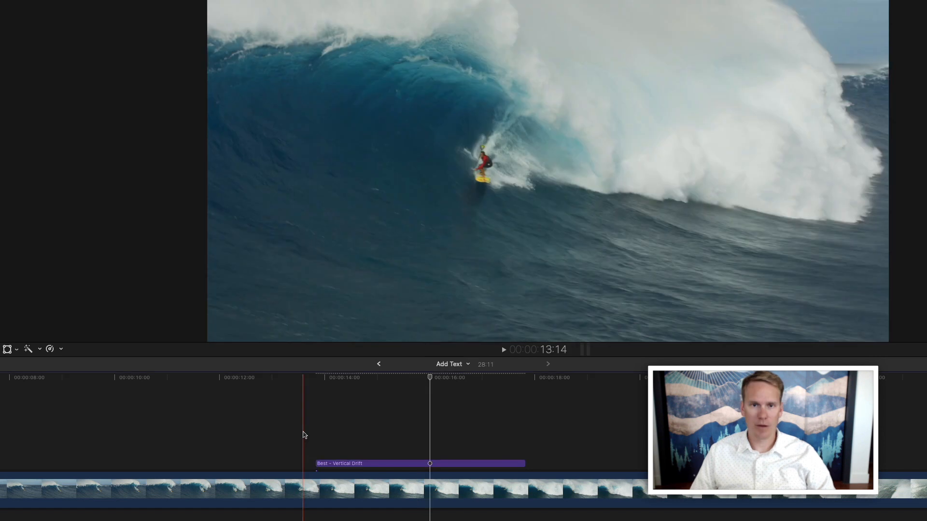
# Play back the styled title from 13:14, just before it starts.
pyautogui.click(303, 433)
pyautogui.press('space')
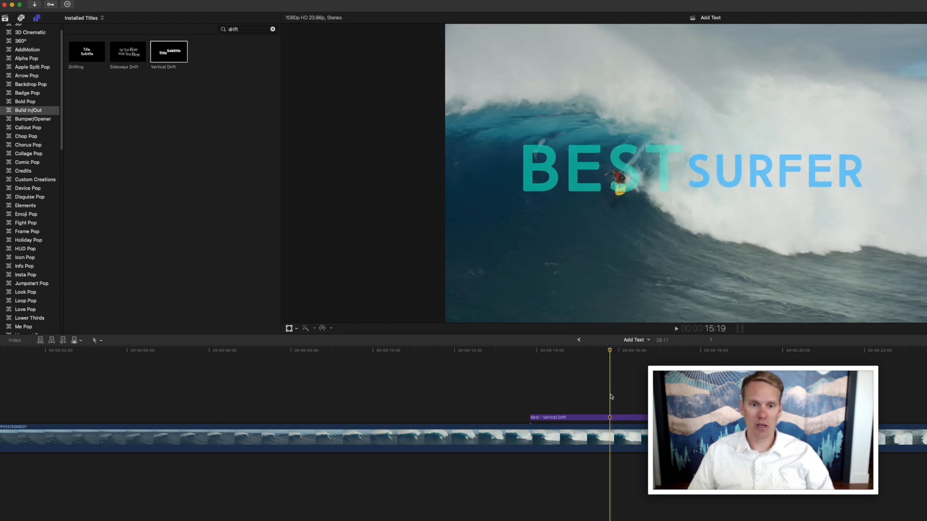
# Extend the end of the Vertical Drift title in the timeline to a duration of 5:02.
pyautogui.click(613, 418)
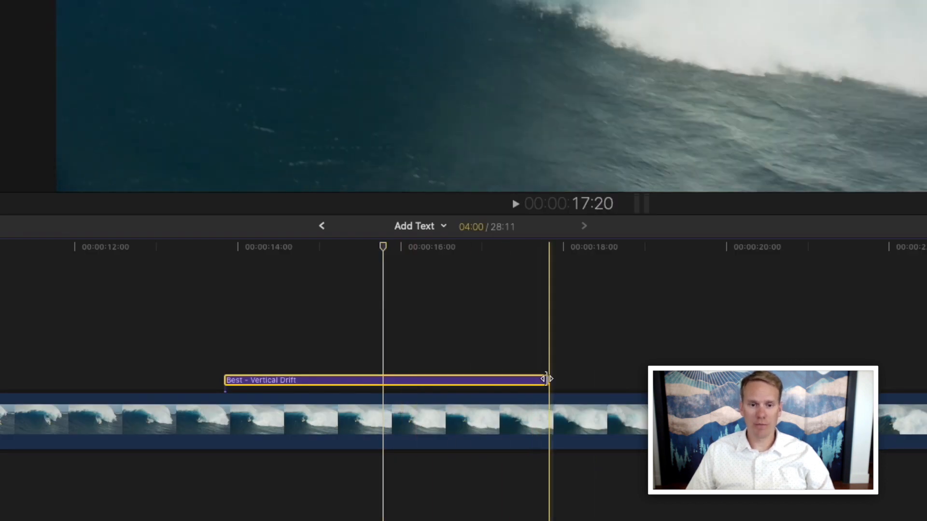
pyautogui.moveTo(546, 378); pyautogui.dragTo(611, 371)
# Set the duration of the Vertical Drift title to exactly 4:00.
pyautogui.click(465, 381)
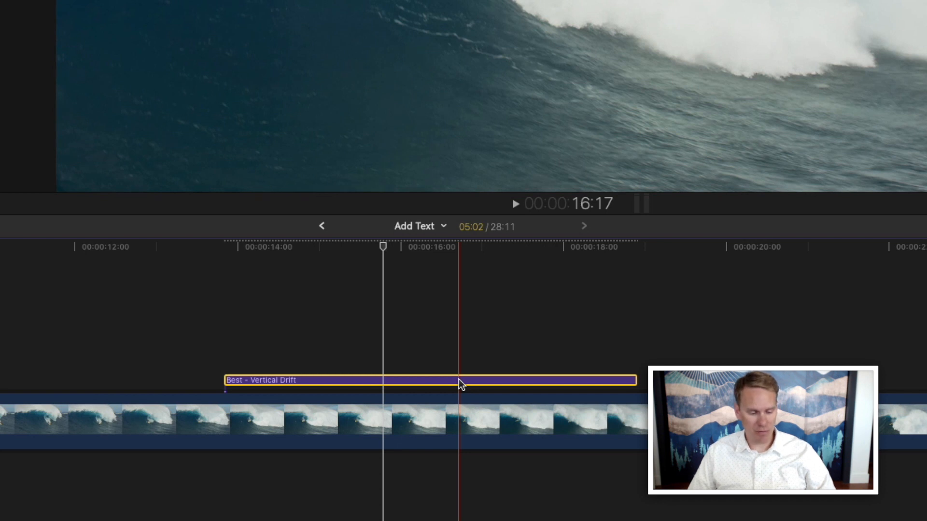
pyautogui.hotkey('ctrl', 'd')
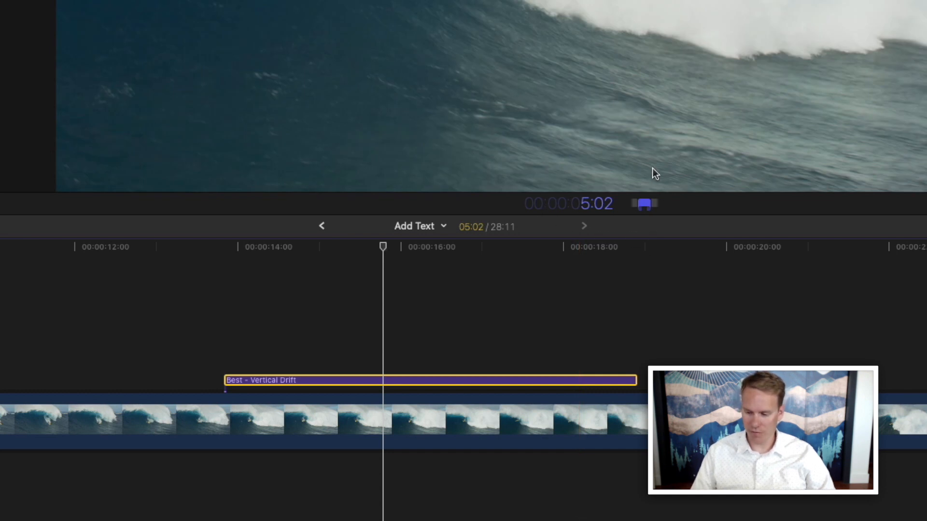
pyautogui.write('400')
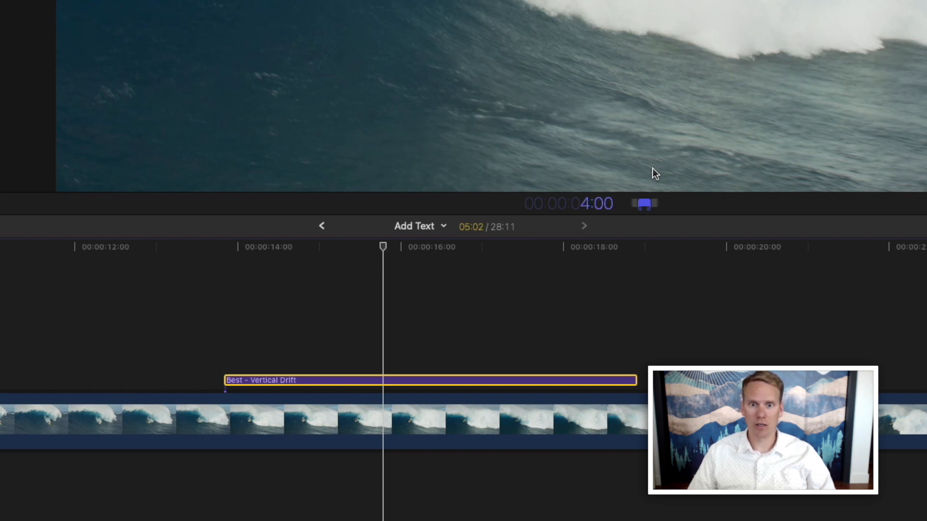
pyautogui.press('Return')
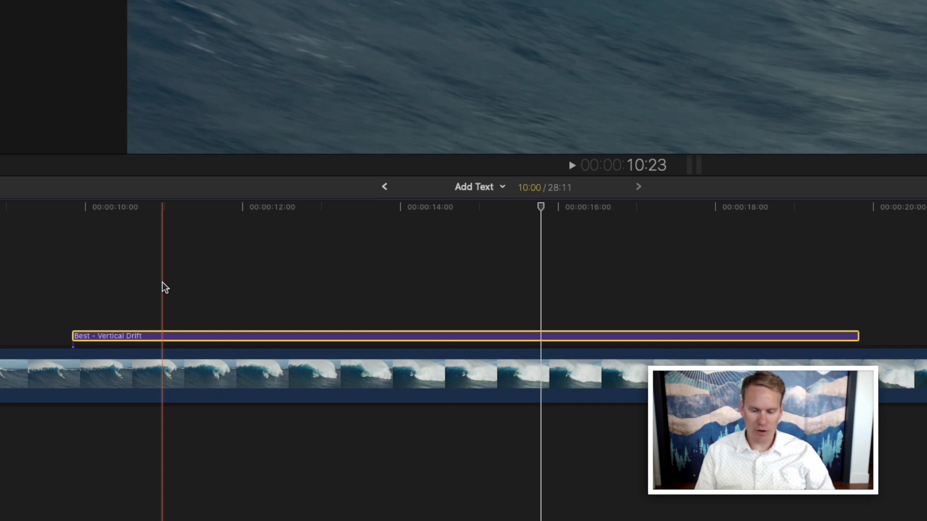
# Trim the start of the Vertical Drift title to 10:23 and its end to 16:20.
pyautogui.hotkey('alt', '[')
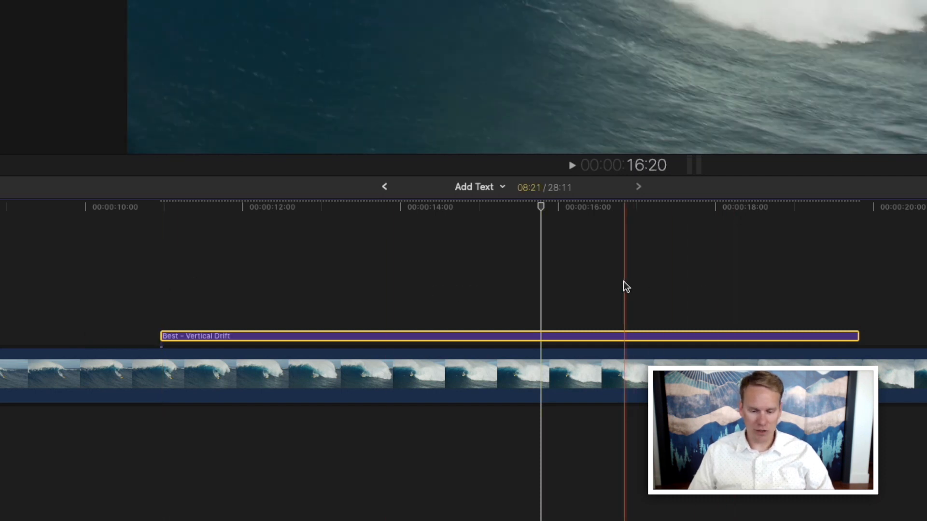
pyautogui.hotkey('alt', ']')
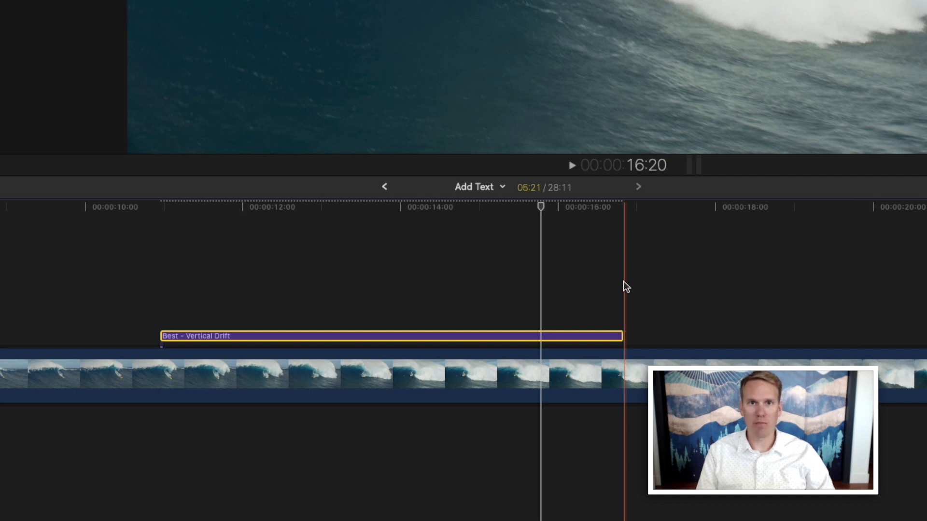